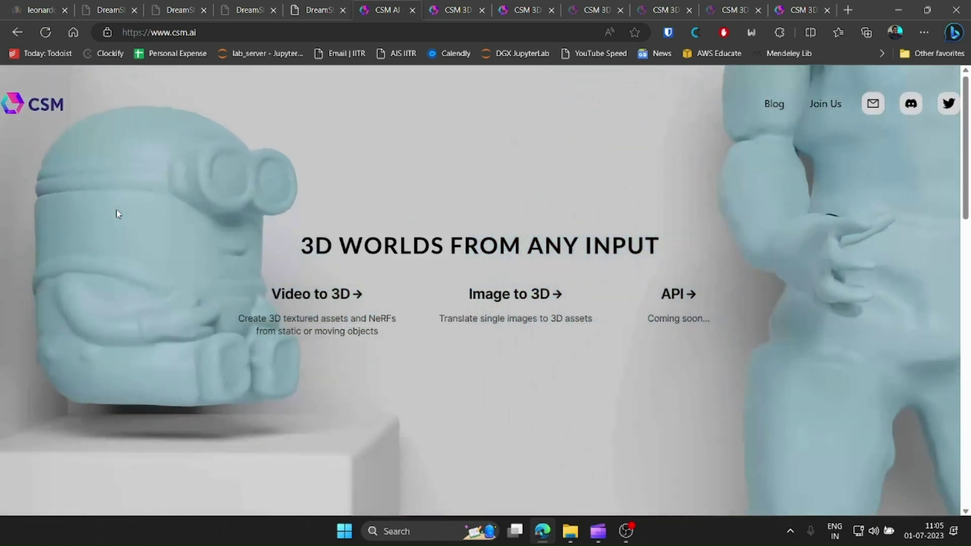
# - Open csm.ai's Image to 3D discord-sessions gallery in a new tab and browse the generated models
pyautogui.scroll(-20, 117, 214)
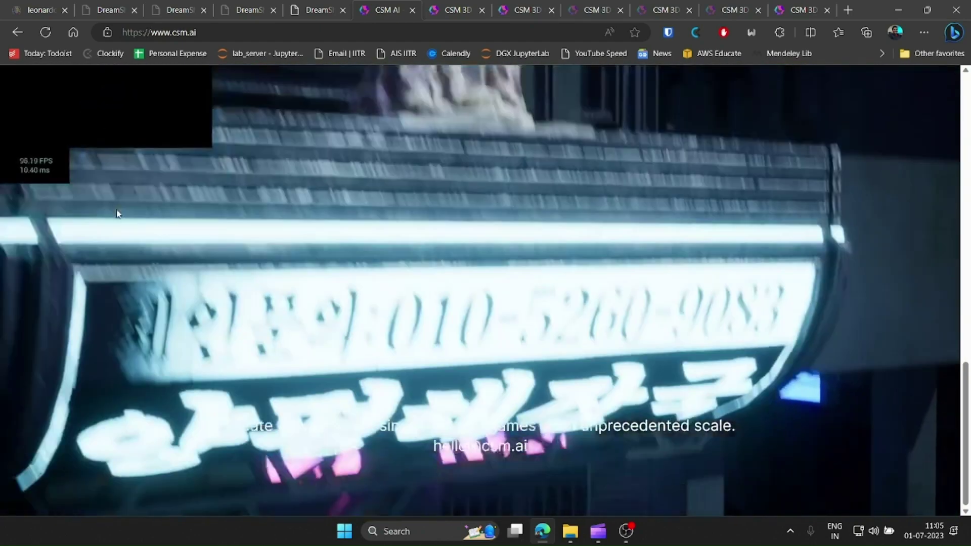
pyautogui.scroll(4, 116, 213)
pyautogui.scroll(15, 116, 213)
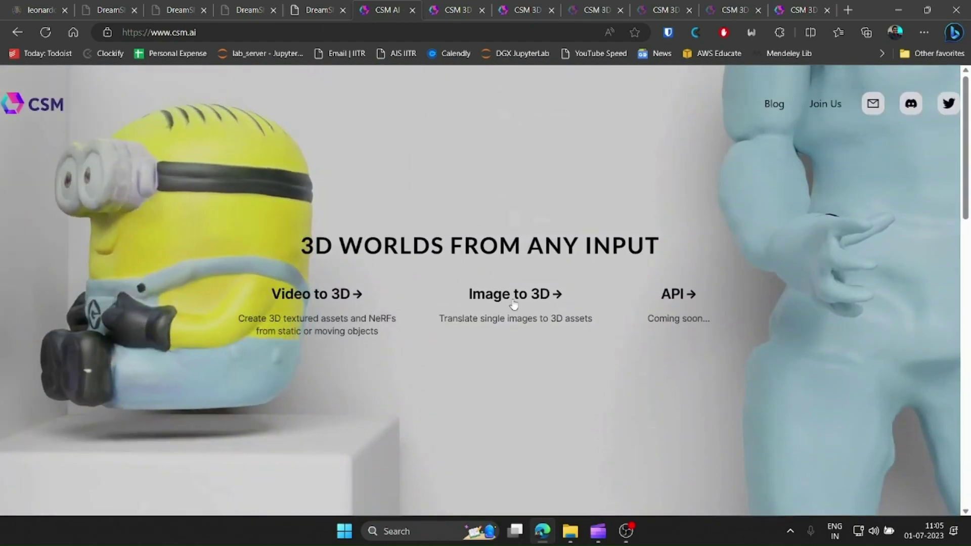
pyautogui.click(513, 298)
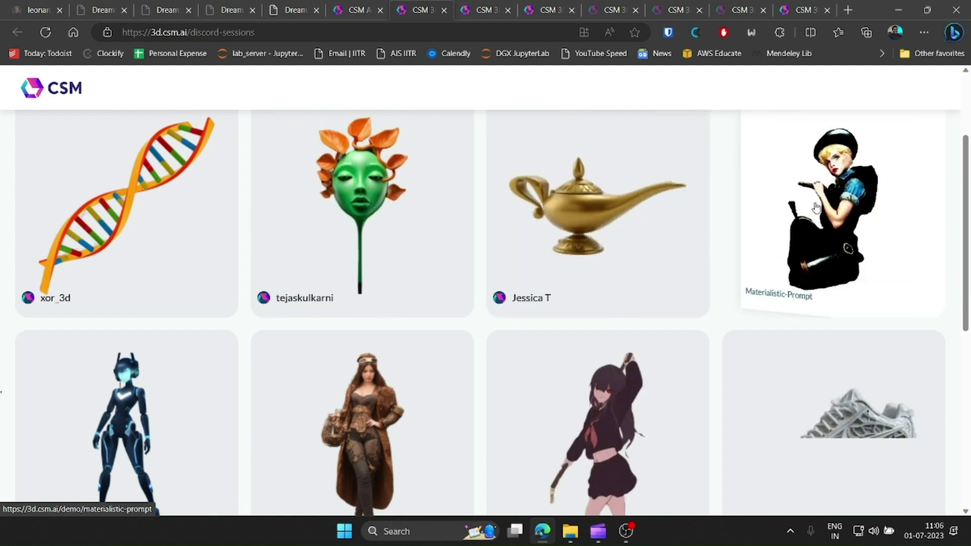
pyautogui.scroll(-3, 826, 273)
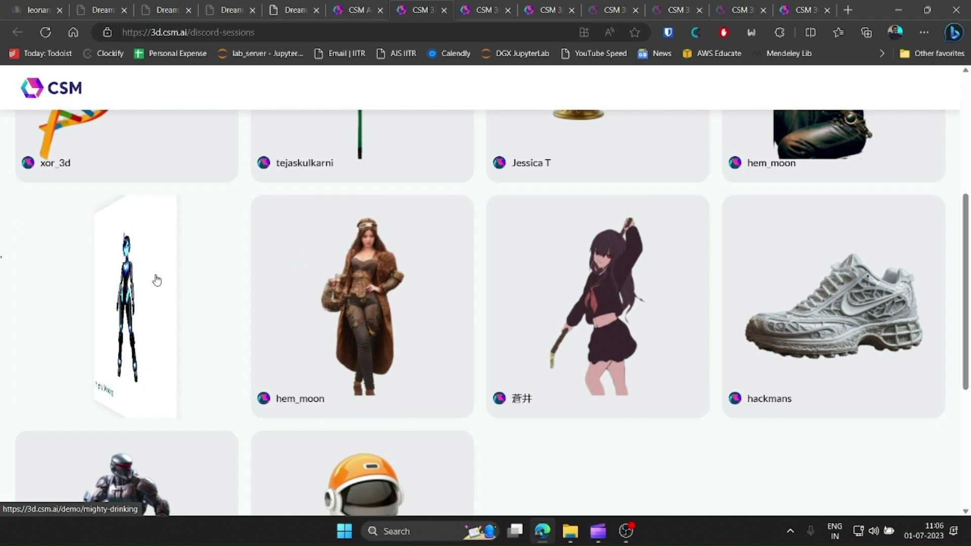
pyautogui.scroll(-5, 154, 281)
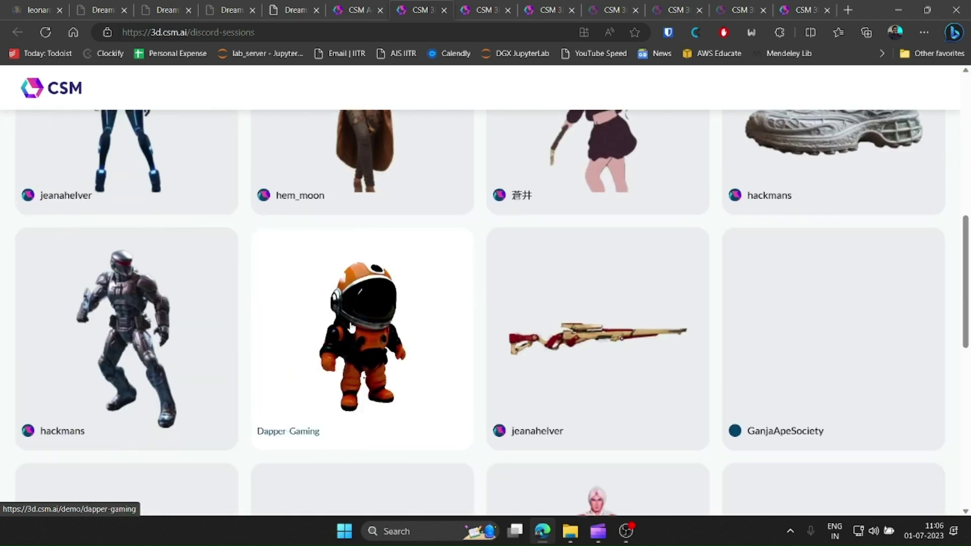
pyautogui.scroll(-4, 612, 337)
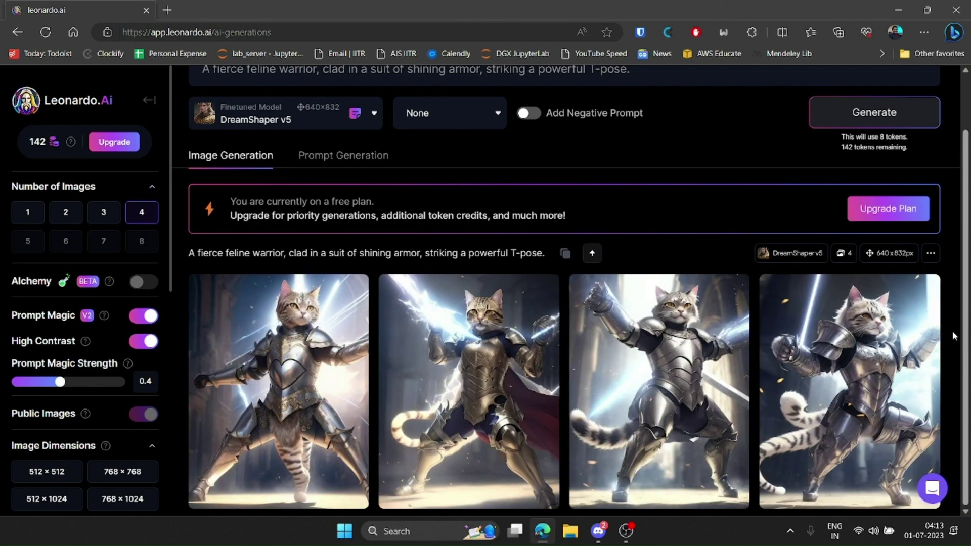
# - Generate armored cat batches, then regenerate with ', no weapon' added to the prompt
pyautogui.press('Return')
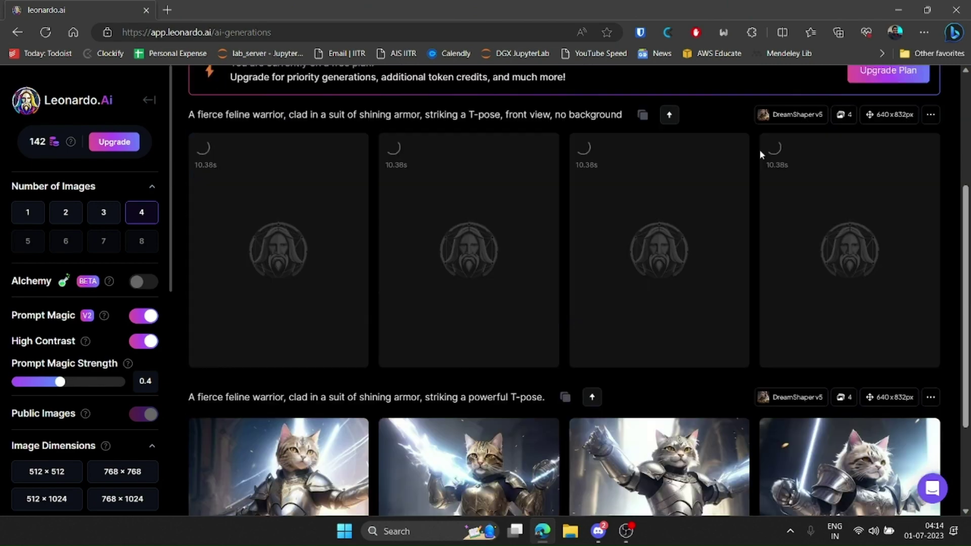
pyautogui.write(', no weapon')
pyautogui.press('Return')
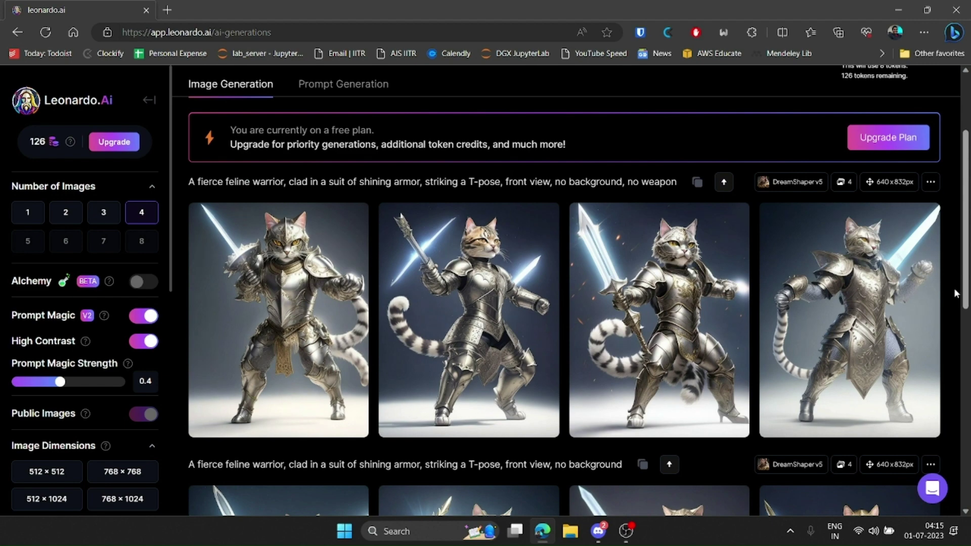
# - Move 'no background, no weapon' into the Negative Prompt and generate with a full-body pose prompt
pyautogui.scroll(3, 955, 293)
pyautogui.moveTo(641, 133); pyautogui.dragTo(803, 133)
pyautogui.hotkey('ctrl', 'x')
pyautogui.press('Tab')
pyautogui.hotkey('ctrl', 'v')
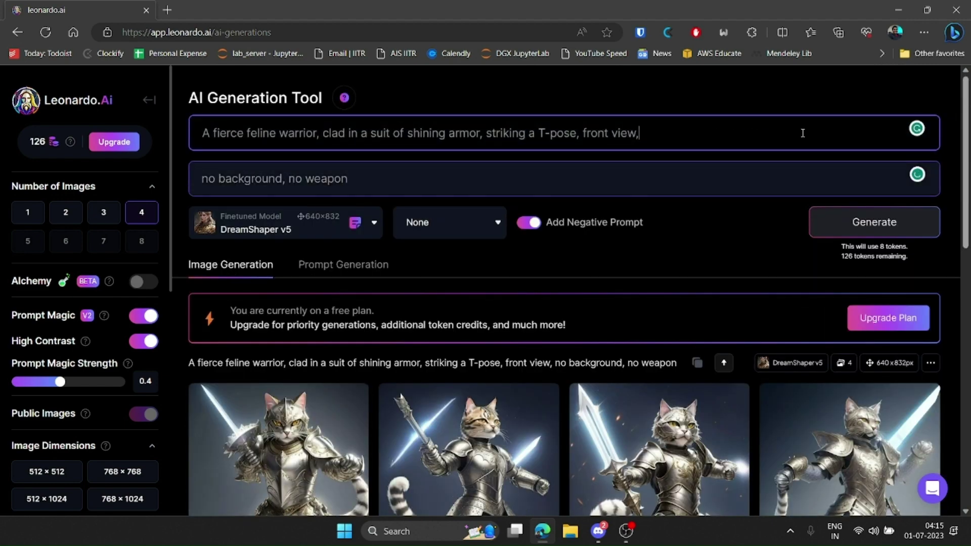
pyautogui.write('pose')
pyautogui.press('Return')
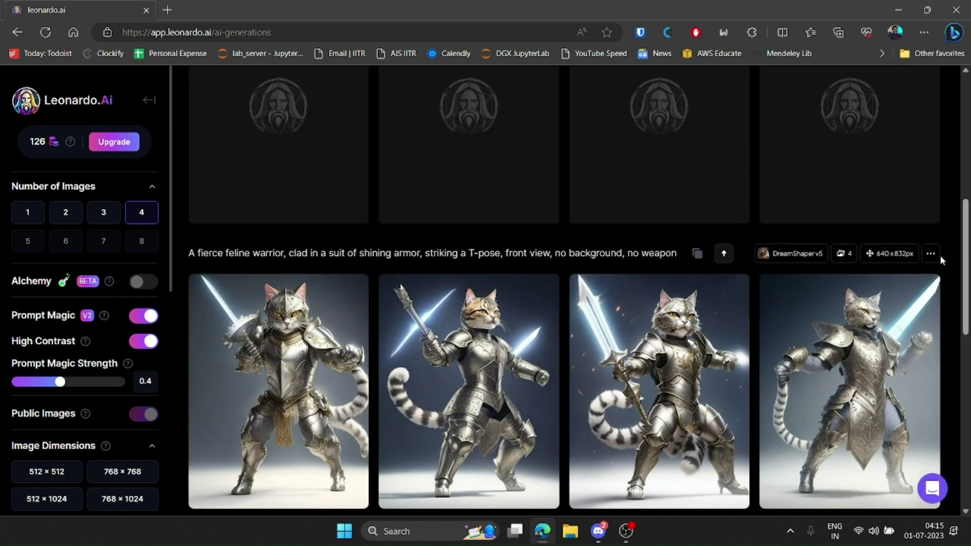
# - Add a far camera angle and 'arms spread wide to the side' to the prompt, regenerating each time
pyautogui.write(', far camera angle, full body pose')
pyautogui.press('Return')
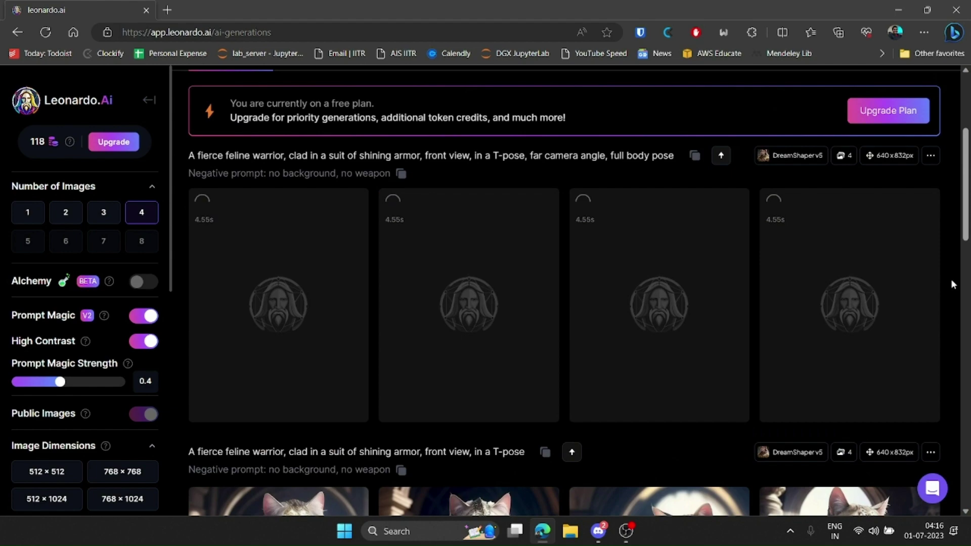
pyautogui.scroll(3, 953, 282)
pyautogui.write(', arms spread wide to the side')
pyautogui.press('Return')
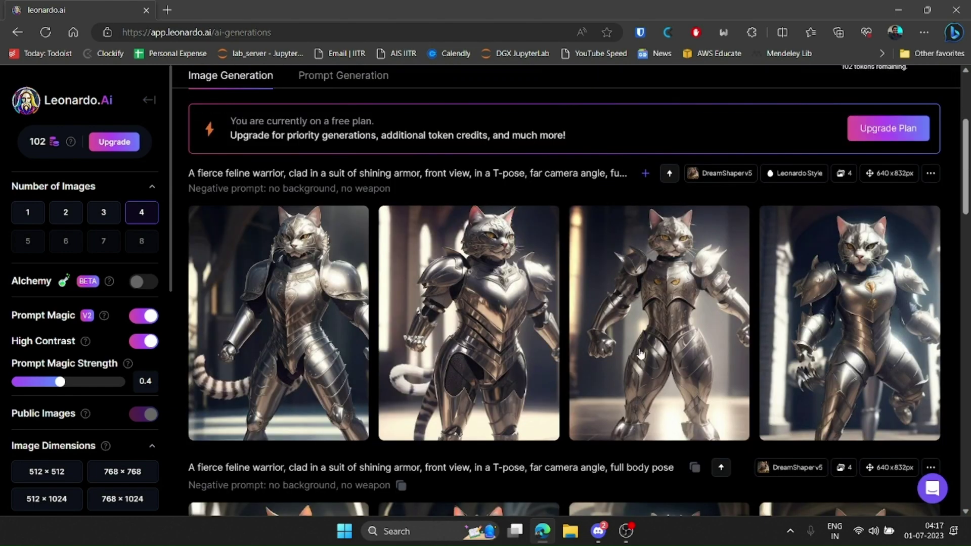
# - Open a finished full-body cat warrior image full-size in its own browser tab
pyautogui.scroll(-10, 85, 304)
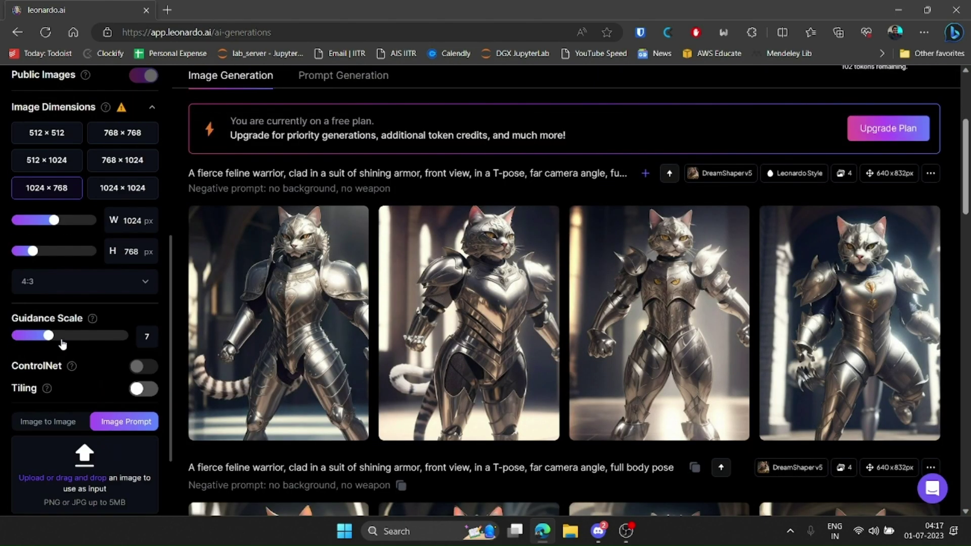
pyautogui.scroll(3, 584, 280)
pyautogui.scroll(2, 583, 281)
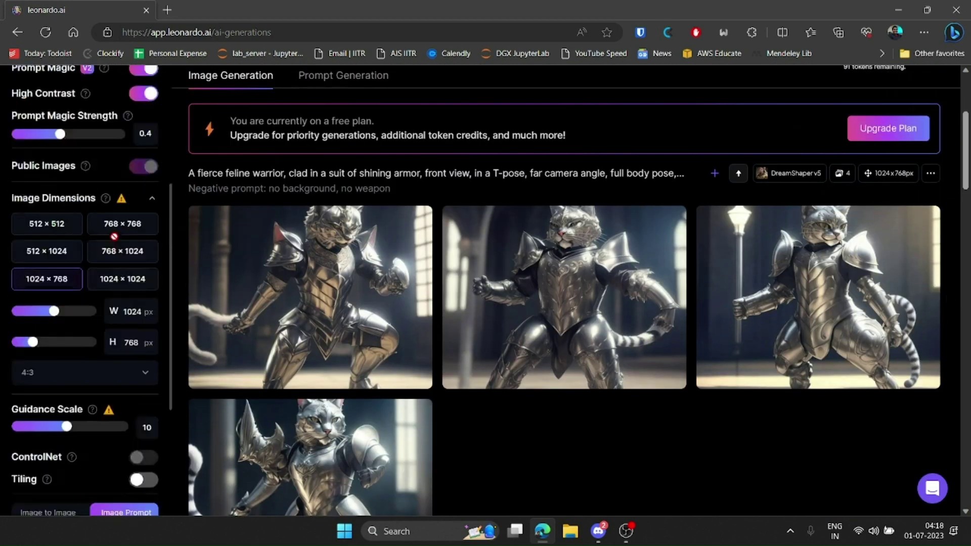
pyautogui.scroll(-2, 114, 237)
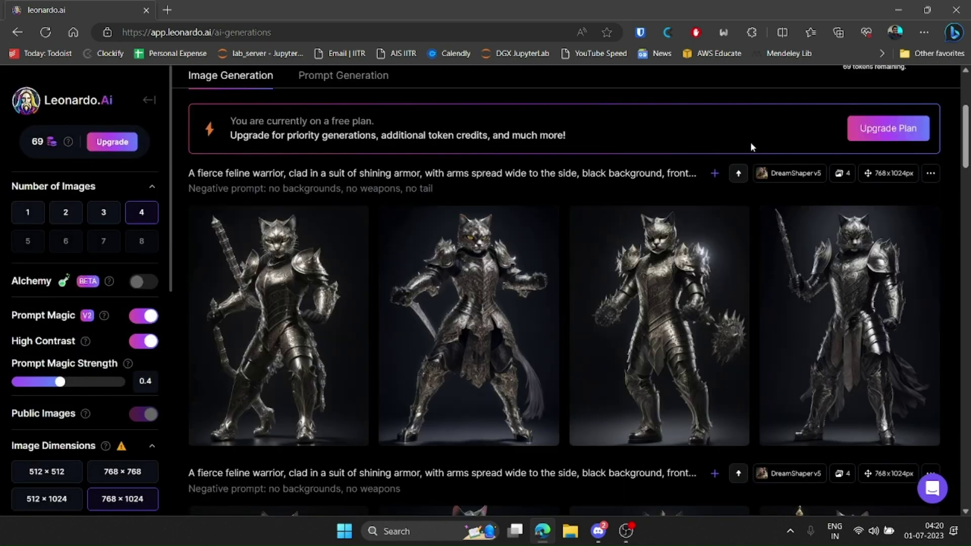
pyautogui.click(683, 323)
pyautogui.click(480, 463)
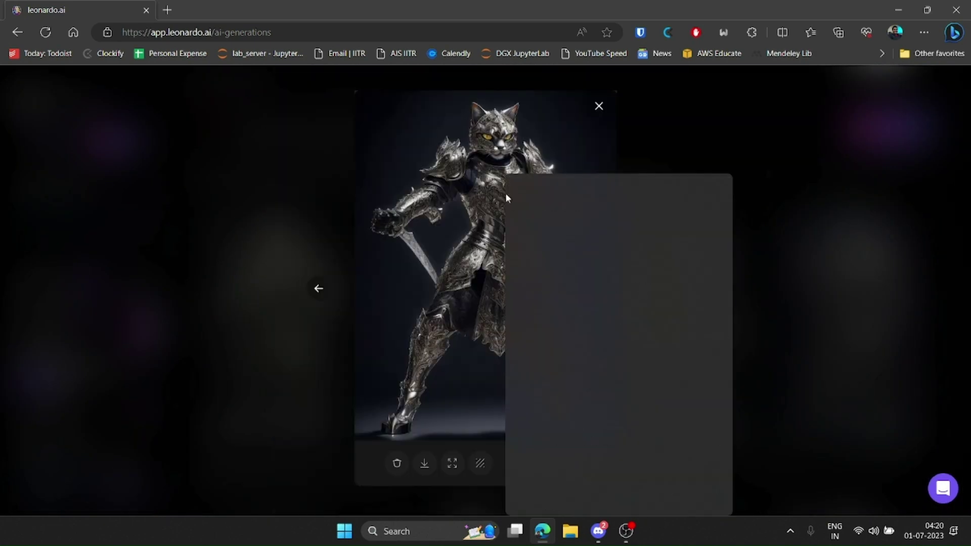
pyautogui.click(548, 188)
pyautogui.click(220, 10)
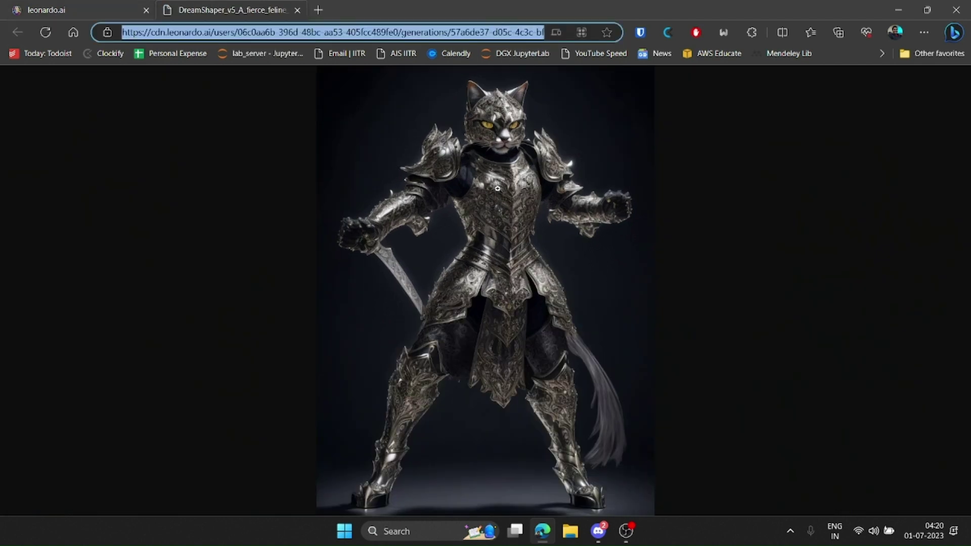
# - In Discord's #image-to-3d, run /get3d with the pasted Leonardo cat image URL and request Get 3D
pyautogui.click(599, 530)
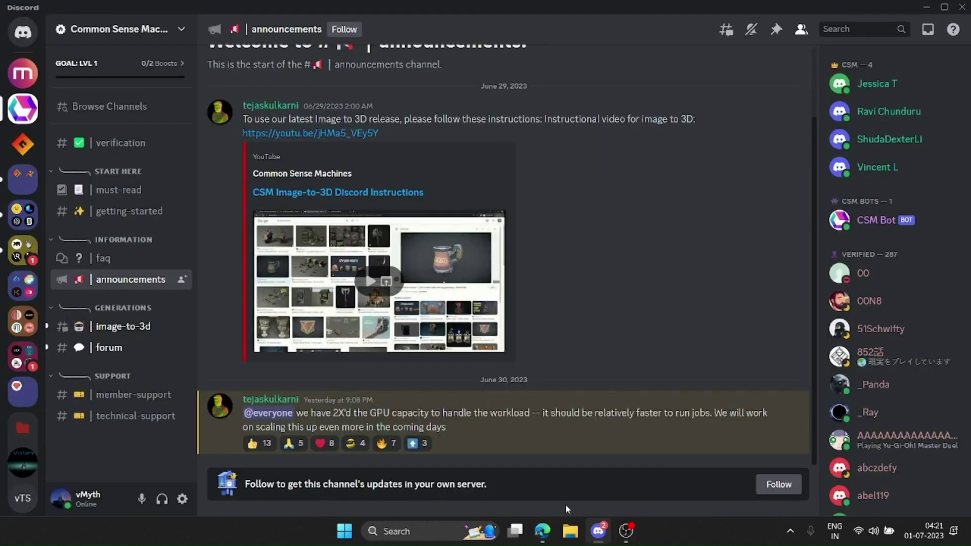
pyautogui.click(103, 258)
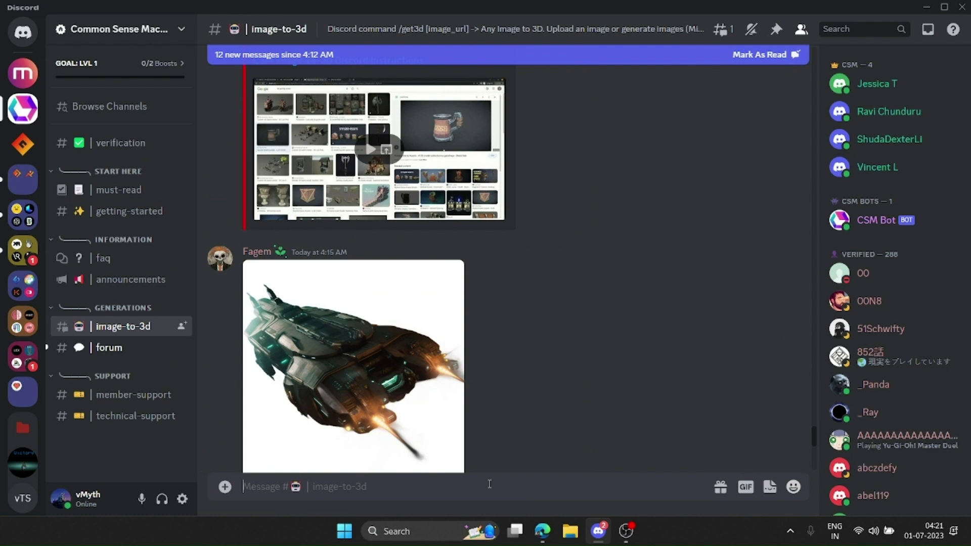
pyautogui.write('/get')
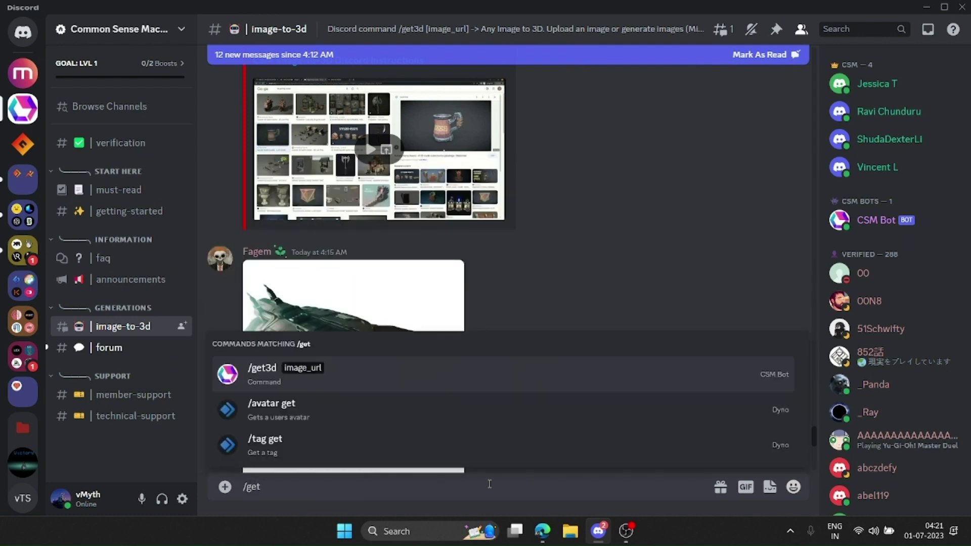
pyautogui.write('3d')
pyautogui.press('Tab')
pyautogui.hotkey('ctrl', 'v')
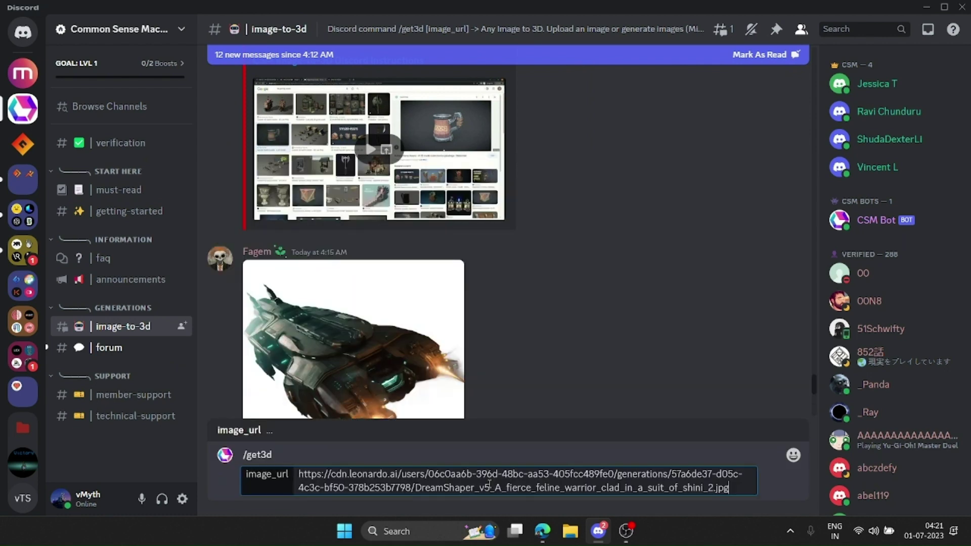
pyautogui.press('Return')
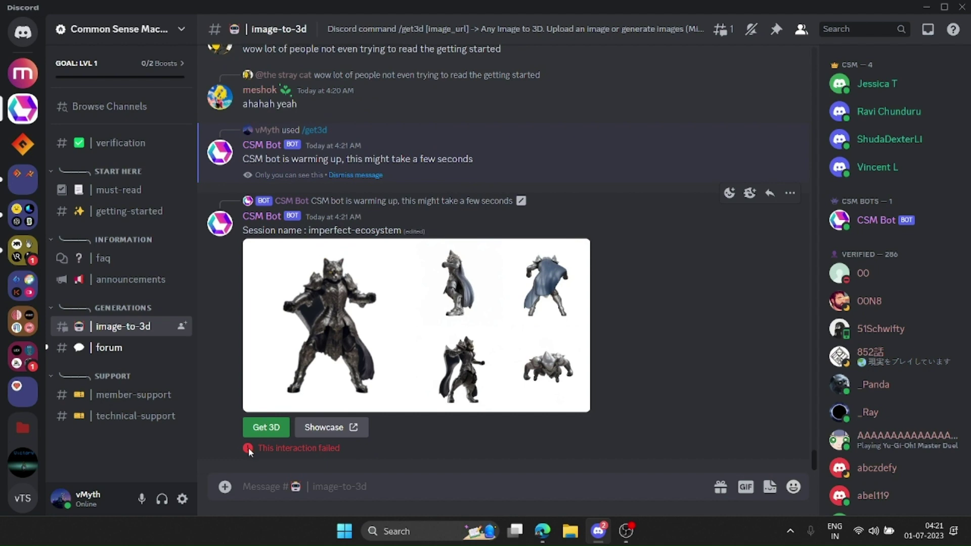
pyautogui.click(262, 429)
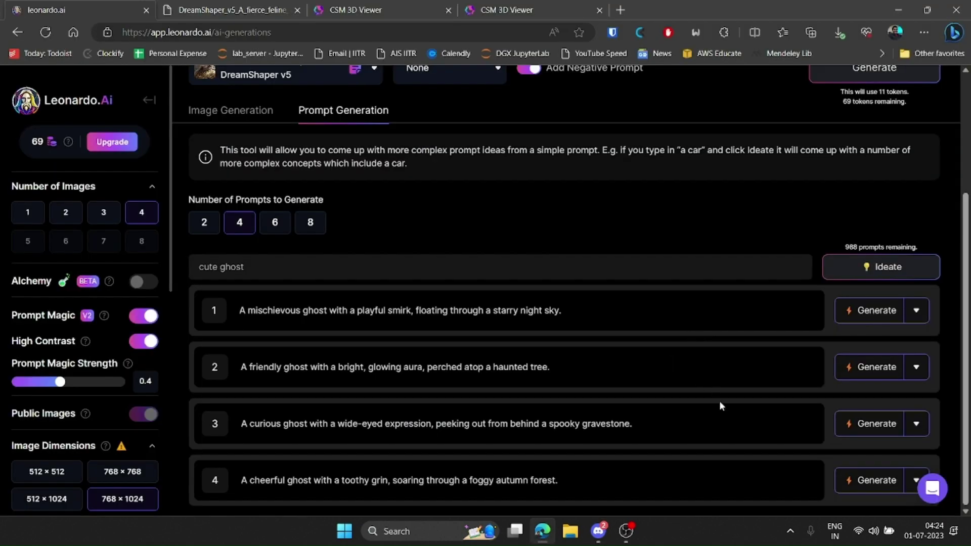
pyautogui.click(878, 425)
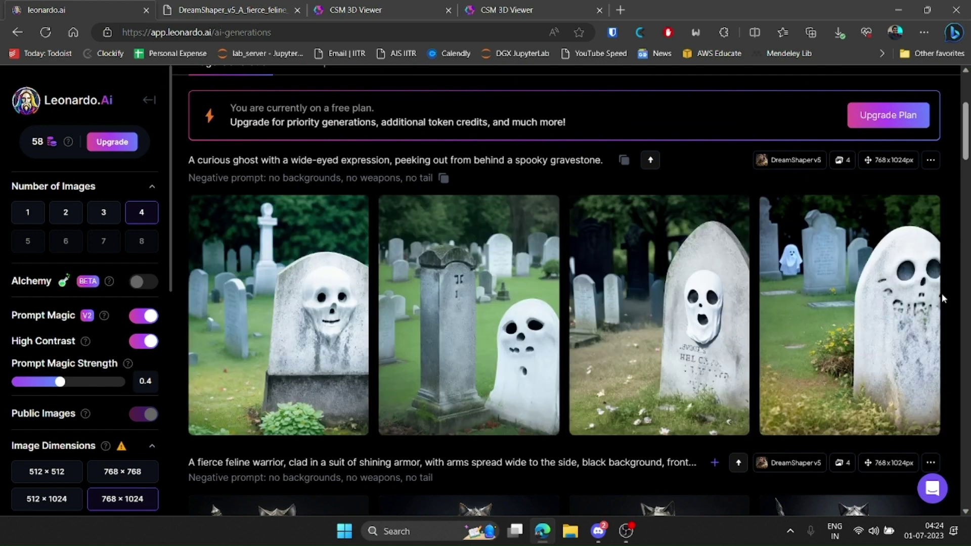
# - Ideate prompts from 'cute ghost, cartoon like in a black background' with Prompt Generation
pyautogui.scroll(4, 941, 299)
pyautogui.click(344, 265)
pyautogui.scroll(-3, 606, 303)
pyautogui.write(', cartoon like')
pyautogui.press('Return')
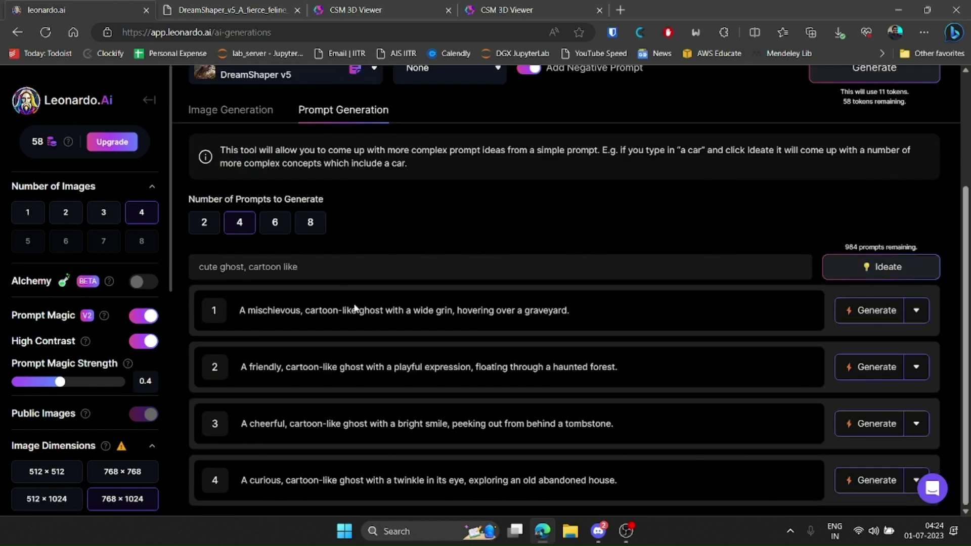
pyautogui.write('in a black background')
pyautogui.press('Return')
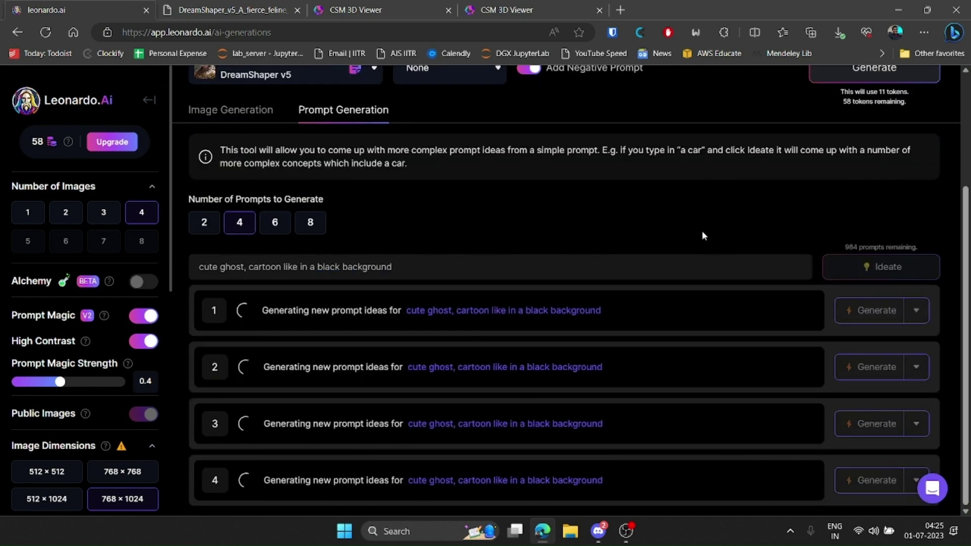
# - Generate from the second ghost idea, drop the twinkling stars phrase, and regenerate
pyautogui.click(878, 367)
pyautogui.scroll(-3, 942, 309)
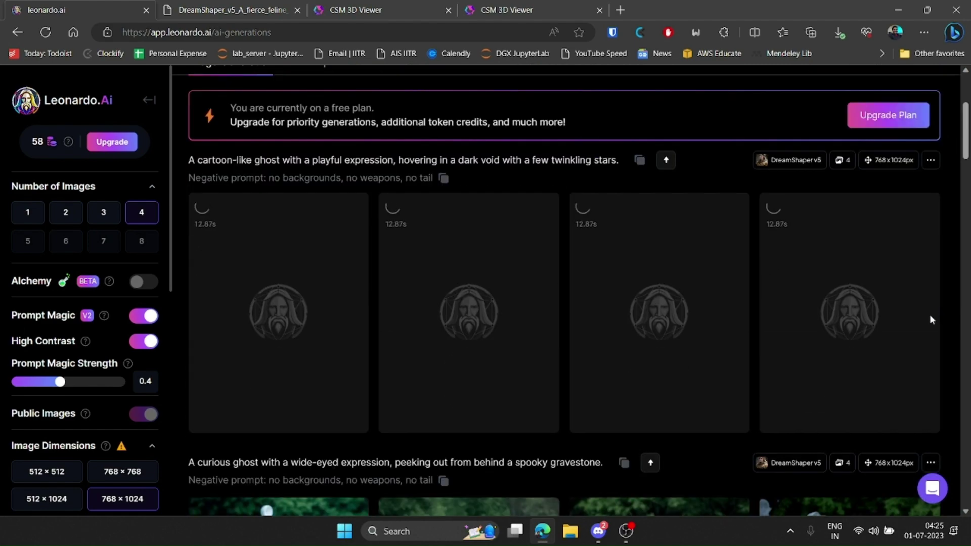
pyautogui.scroll(3, 531, 213)
pyautogui.hotkey('ctrl', 'BackSpace')
pyautogui.hotkey('ctrl', 'BackSpace')
pyautogui.hotkey('ctrl', 'BackSpace')
pyautogui.hotkey('ctrl', 'BackSpace')
pyautogui.hotkey('ctrl', 'BackSpace')
pyautogui.click(874, 222)
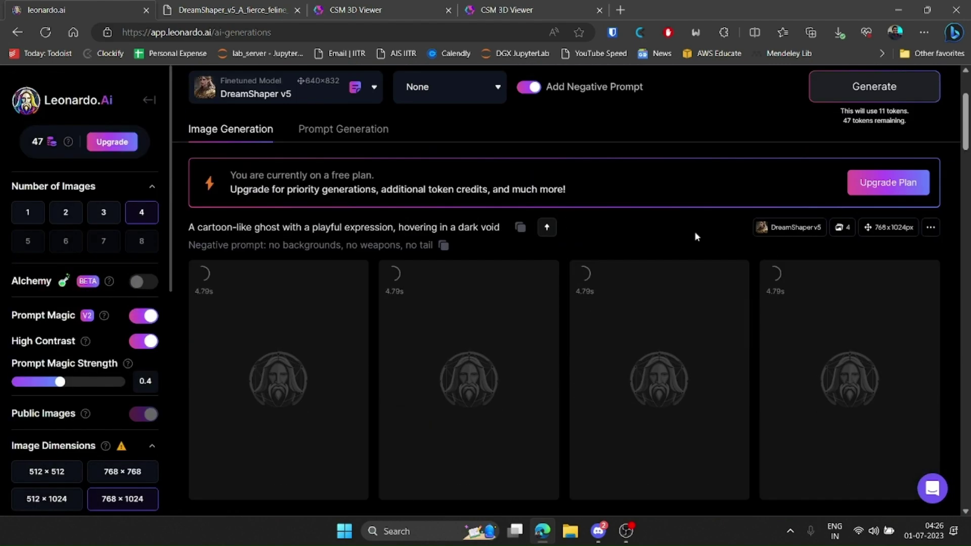
pyautogui.scroll(-3, 951, 331)
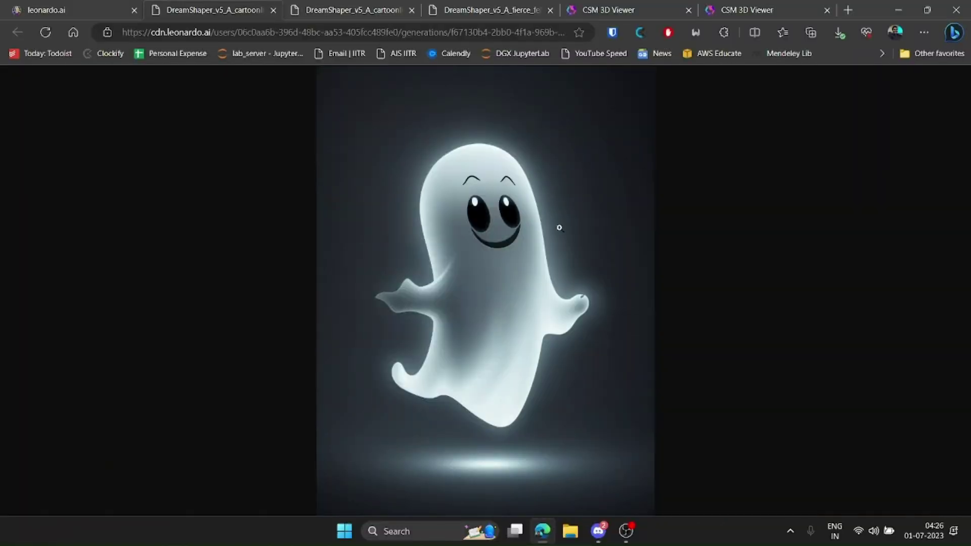
# - Copy a ghost image link and send it to CSM with /get3d
pyautogui.rightClick(508, 174)
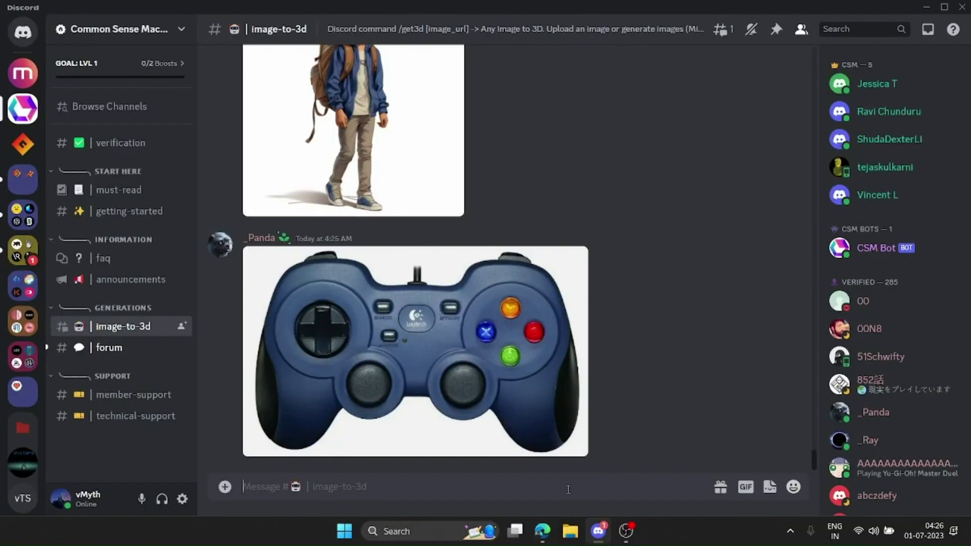
pyautogui.write('/get3d')
pyautogui.press('Tab')
pyautogui.hotkey('ctrl', 'v')
pyautogui.press('Return')
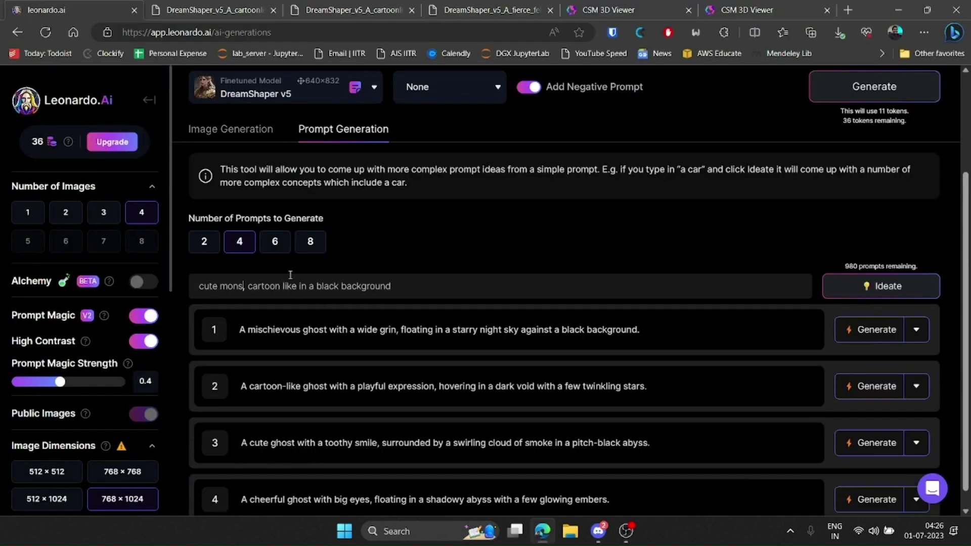
# - Ideate 'cute monster' prompts, trim the mountain peak phrase, and generate cuddly monster images
pyautogui.write('ter')
pyautogui.press('Return')
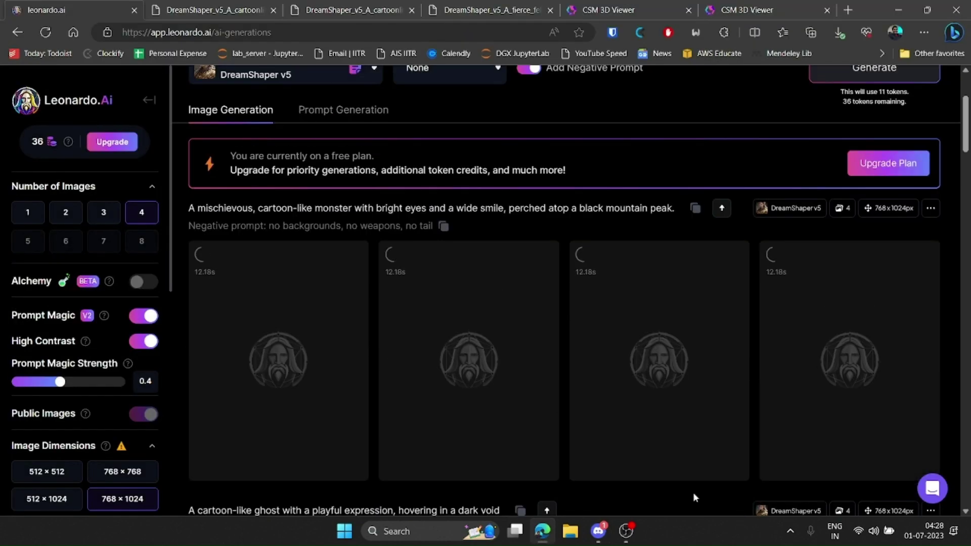
pyautogui.scroll(3, 693, 497)
pyautogui.moveTo(586, 114); pyautogui.dragTo(807, 118)
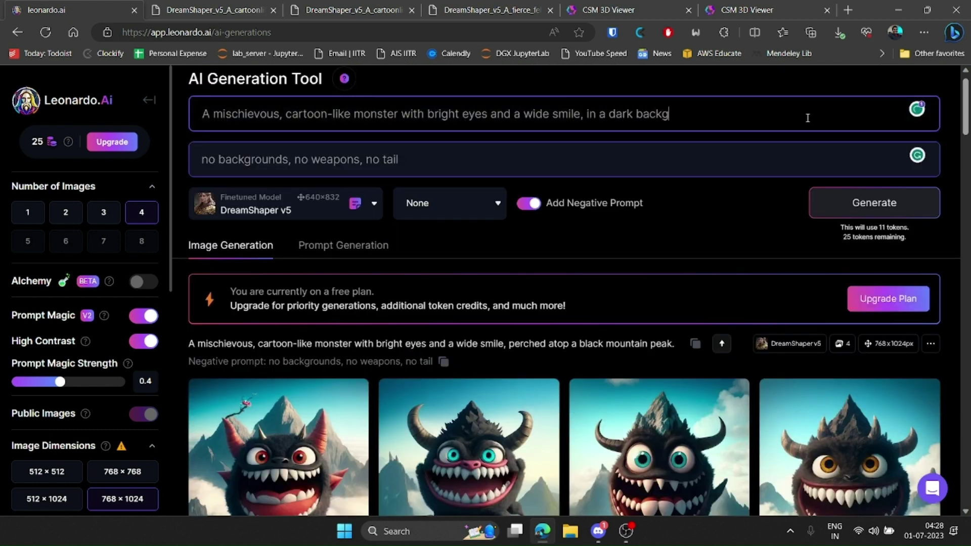
pyautogui.scroll(-3, 935, 340)
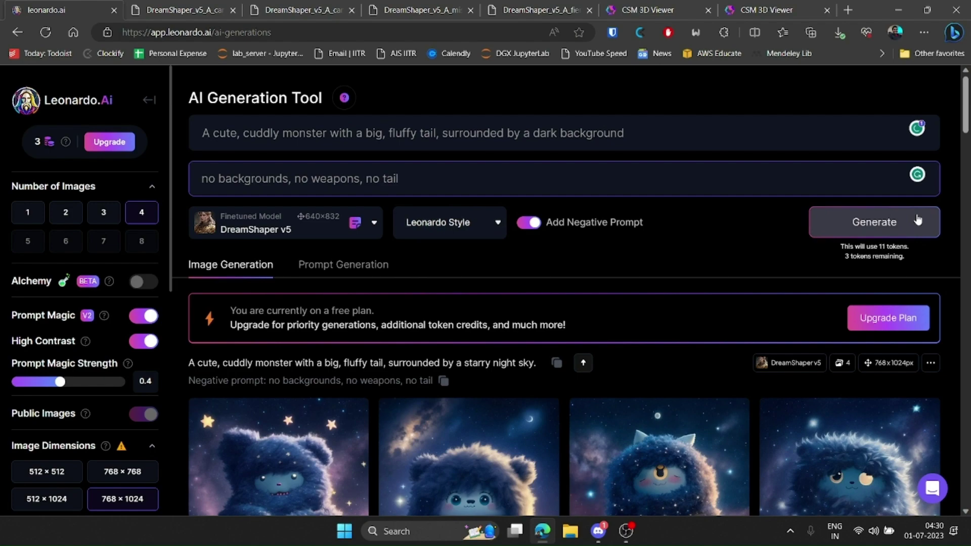
pyautogui.click(855, 227)
pyautogui.scroll(-2, 758, 237)
pyautogui.scroll(2, 708, 273)
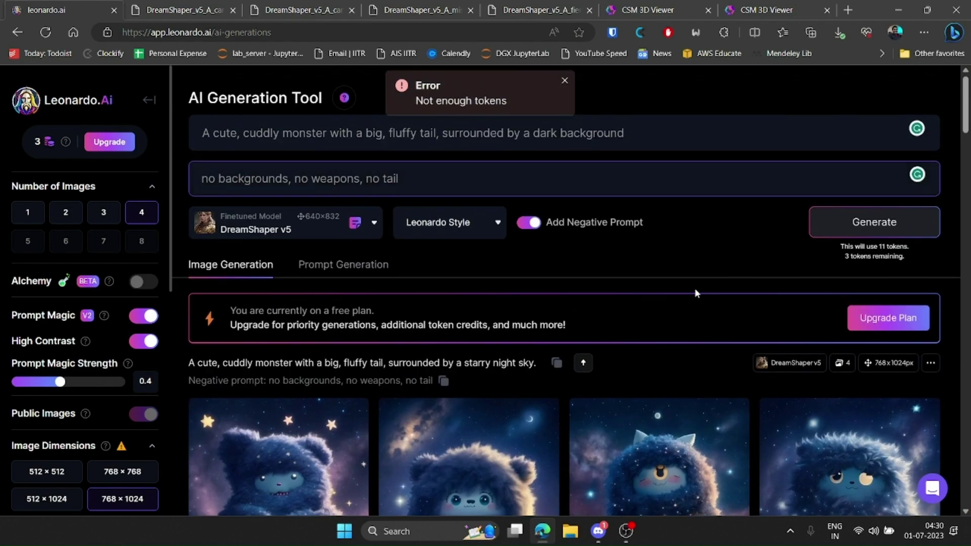
pyautogui.scroll(-2, 759, 253)
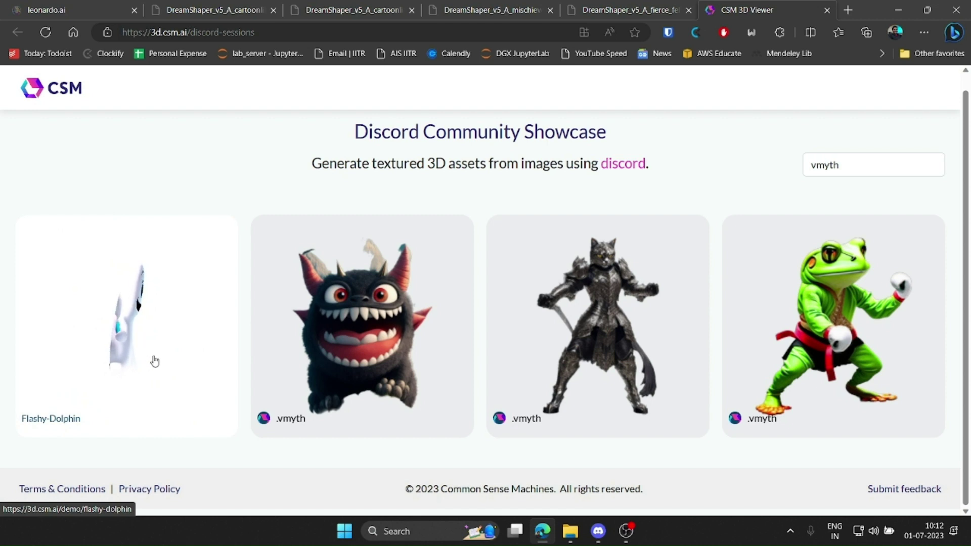
# - Open the ghost, armored cat and frog models from the Community Showcase in new tabs
pyautogui.middleClick(130, 301)
pyautogui.scroll(1, 152, 313)
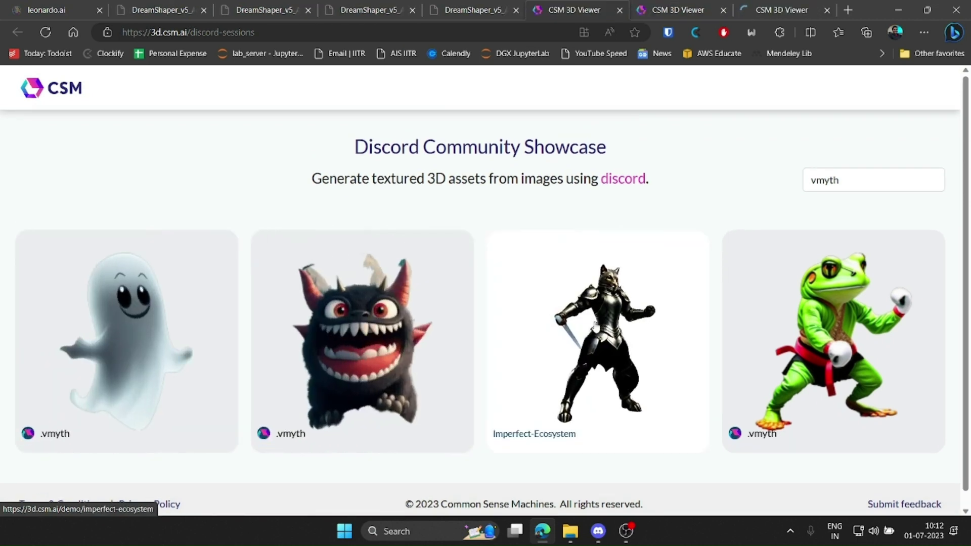
pyautogui.middleClick(597, 333)
pyautogui.scroll(-1, 776, 329)
pyautogui.middleClick(775, 329)
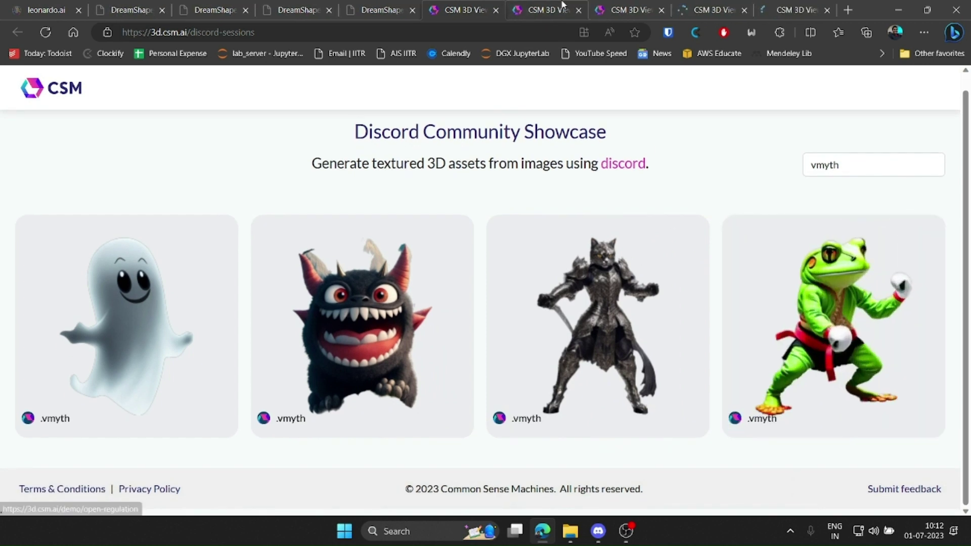
# - Orbit the ghost, monster, armored cat and frog models in turn in the CSM 3D Viewer
pyautogui.click(564, 5)
pyautogui.moveTo(521, 325); pyautogui.dragTo(595, 331)
pyautogui.scroll(3, 471, 311)
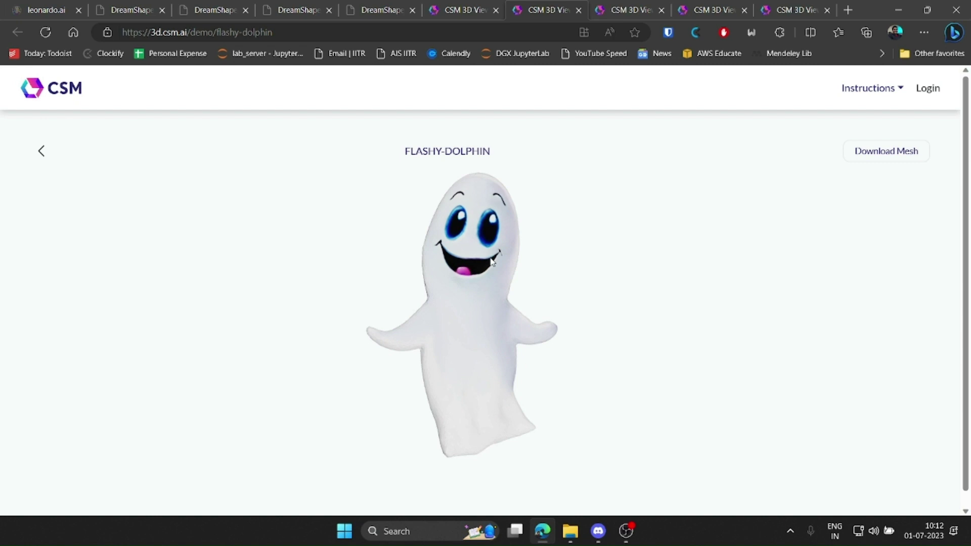
pyautogui.hotkey('ctrl', 'Tab')
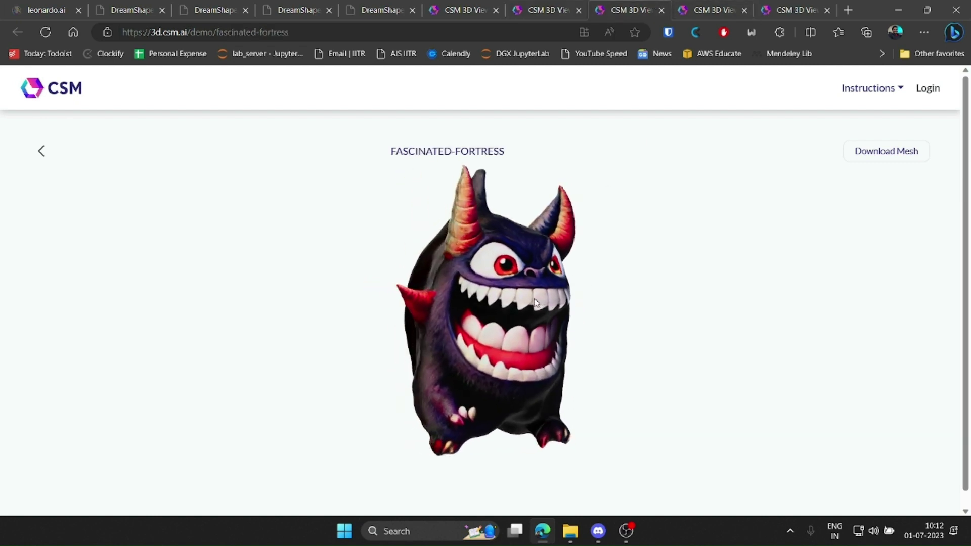
pyautogui.moveTo(517, 320); pyautogui.dragTo(577, 362)
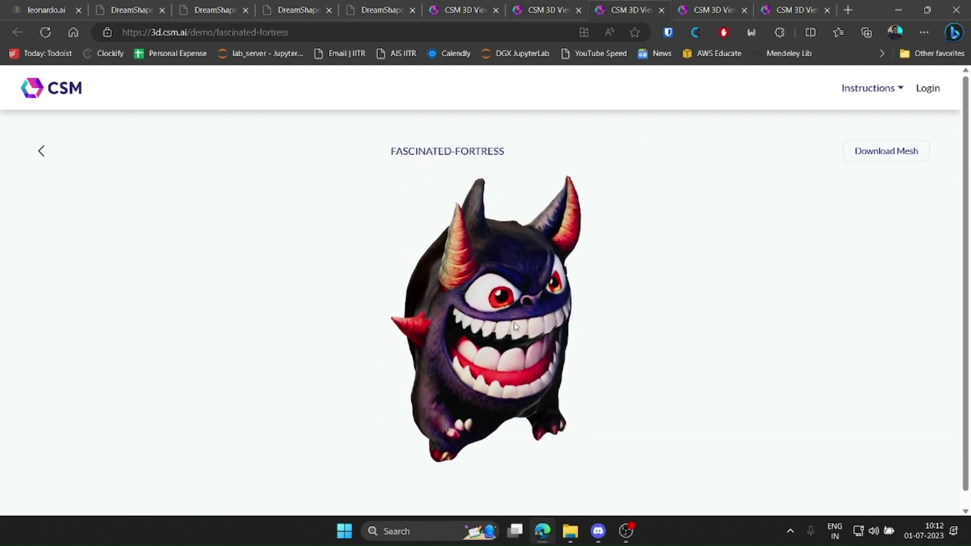
pyautogui.click(714, 6)
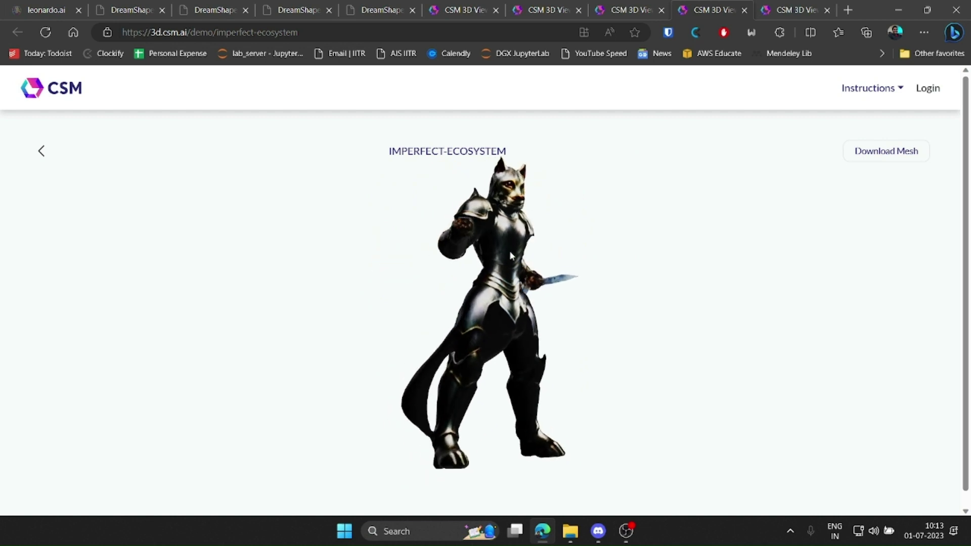
pyautogui.hotkey('ctrl', 'Tab')
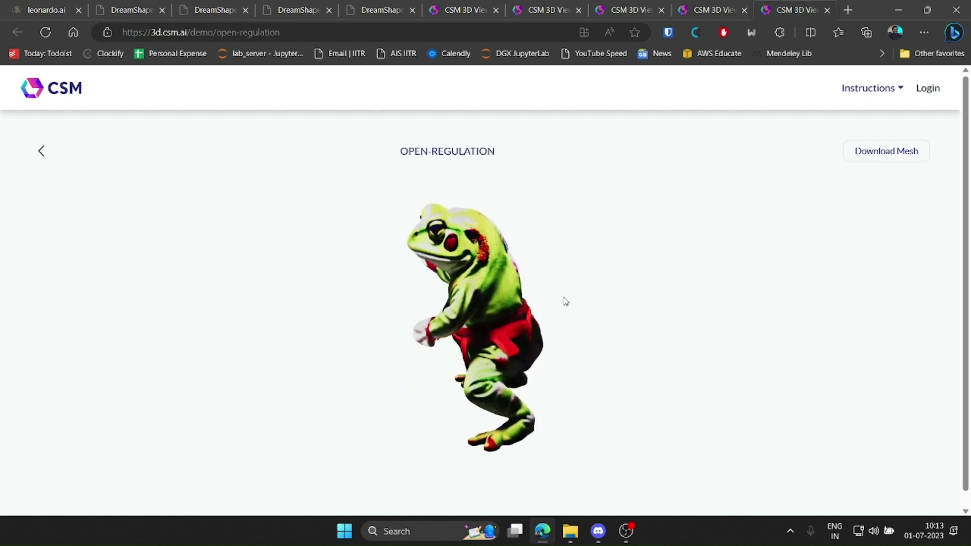
pyautogui.moveTo(498, 279); pyautogui.dragTo(649, 268)
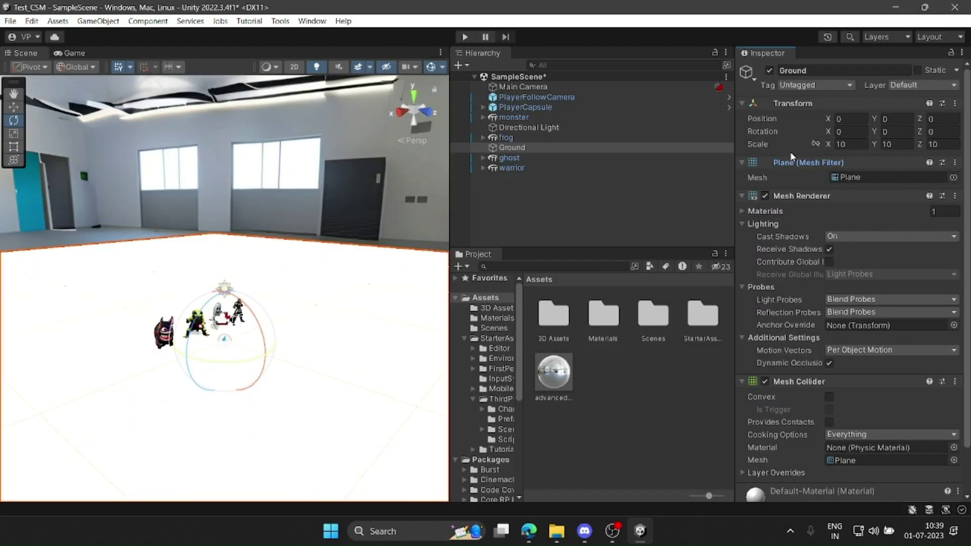
# - Turn off the Ground object's Mesh Renderer to hide the white plane
pyautogui.click(764, 196)
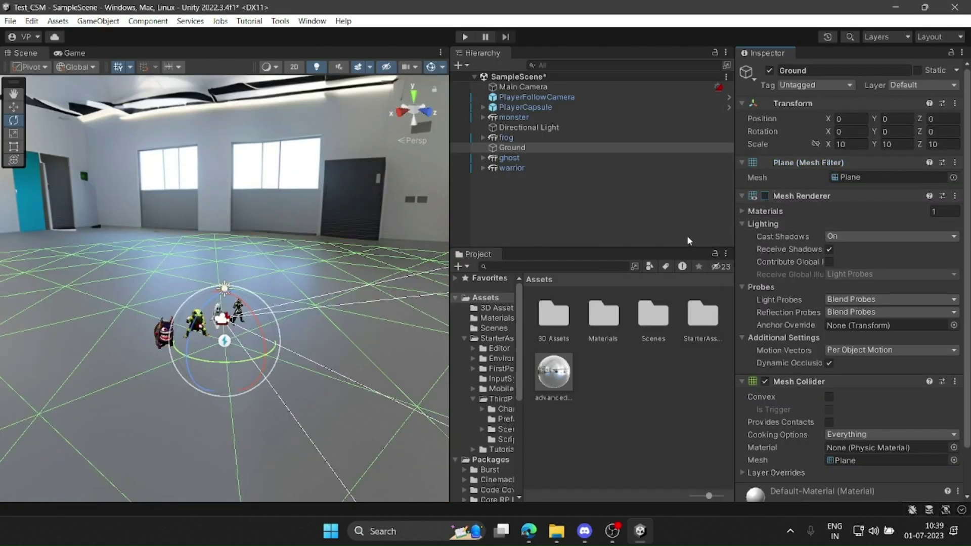
# - Switch to the Game view and run SampleScene in Play mode
pyautogui.click(83, 54)
pyautogui.click(464, 37)
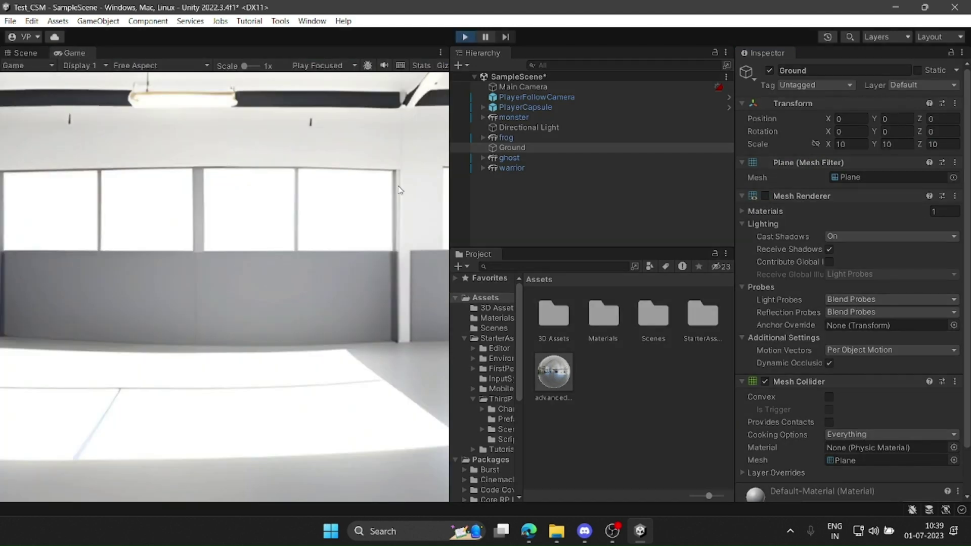